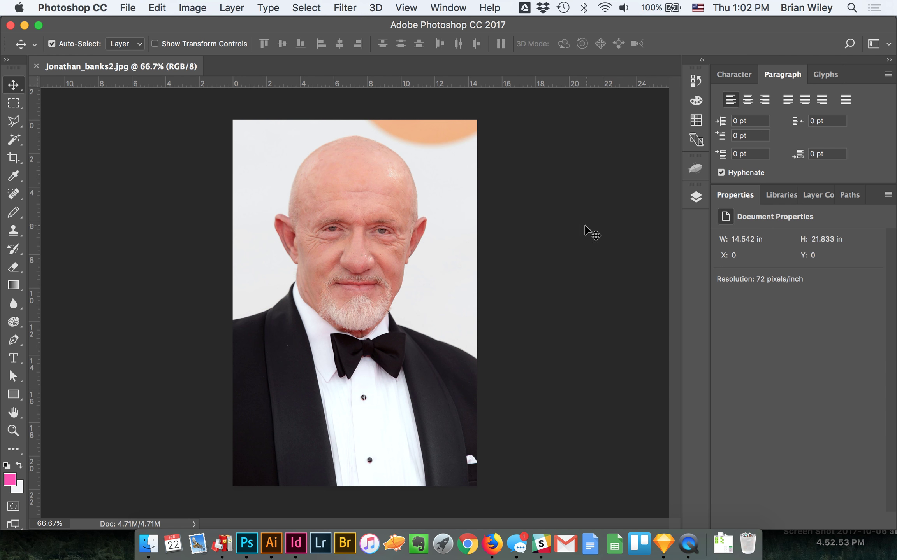
# - Show the Actions panel and collapse the Demo and 350px Wide actions
pyautogui.click(445, 3)
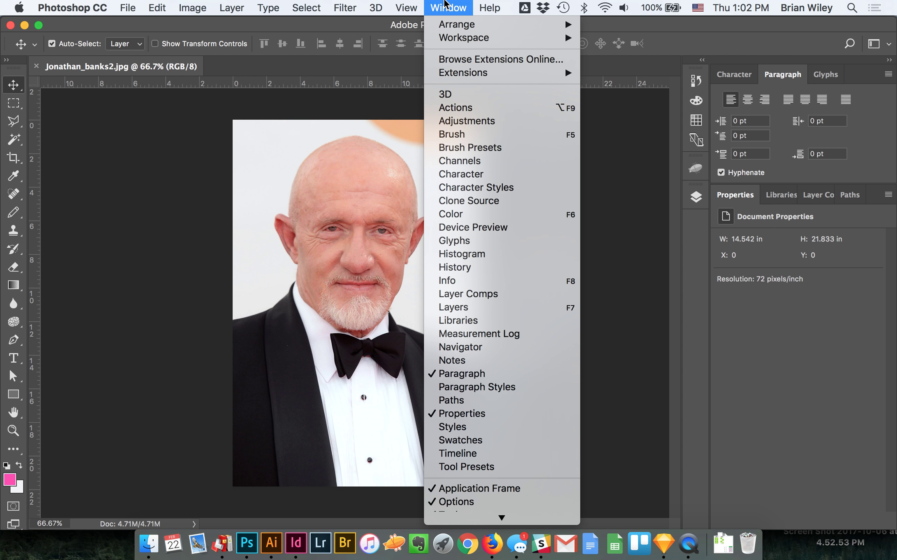
pyautogui.click(454, 109)
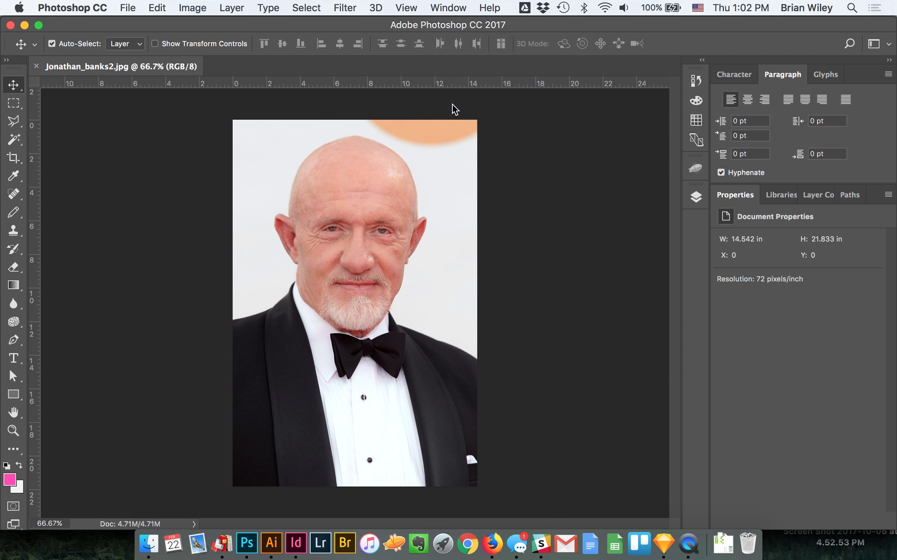
pyautogui.moveTo(600, 118); pyautogui.dragTo(556, 61)
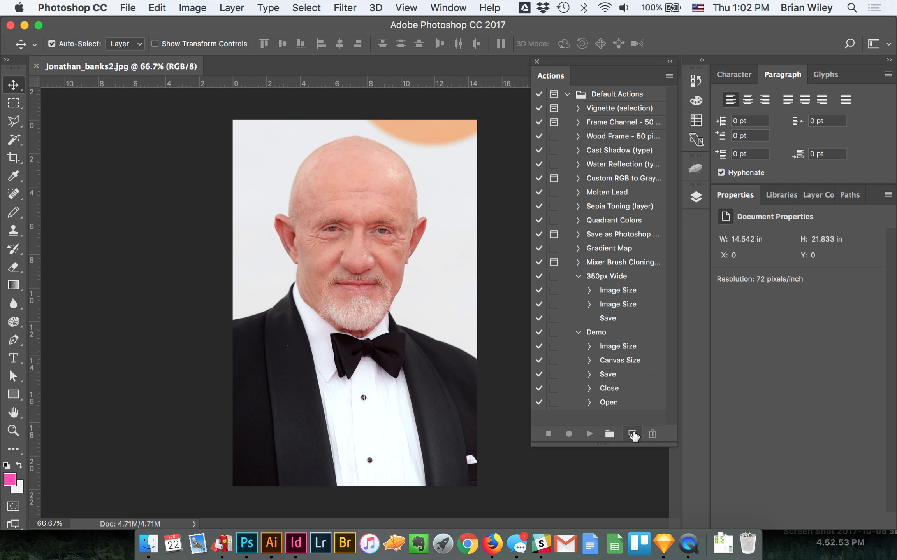
pyautogui.click(578, 333)
pyautogui.click(578, 277)
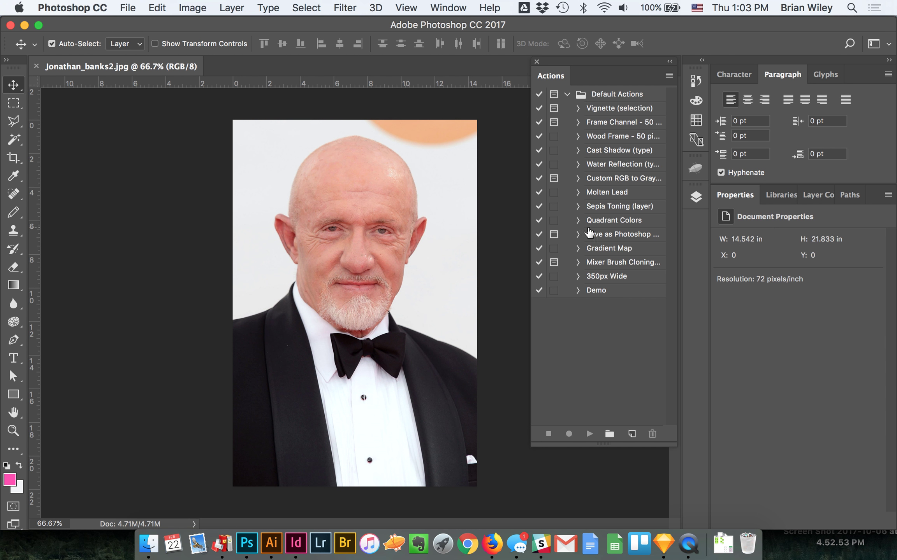
# - Create an action named "Greyscale > Duotone >Multichannel" in the Default Actions set, without a function key, and start recording
pyautogui.click(632, 433)
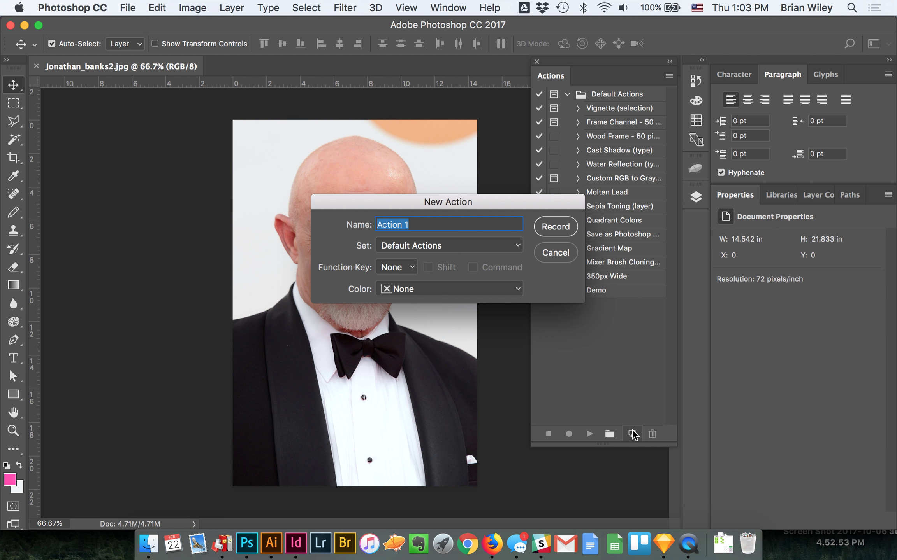
pyautogui.write('D')
pyautogui.press('BackSpace')
pyautogui.write('Greyscale > Duoto')
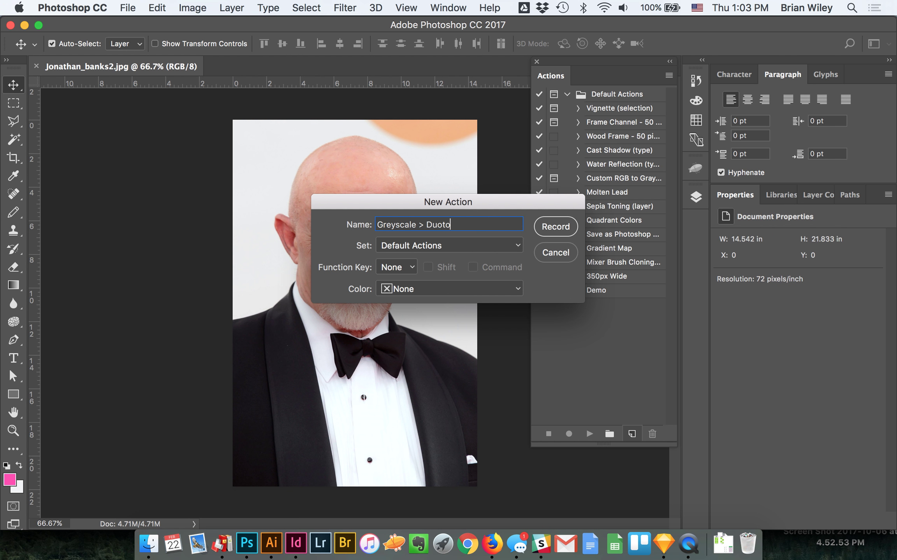
pyautogui.write('ne >Multichannel')
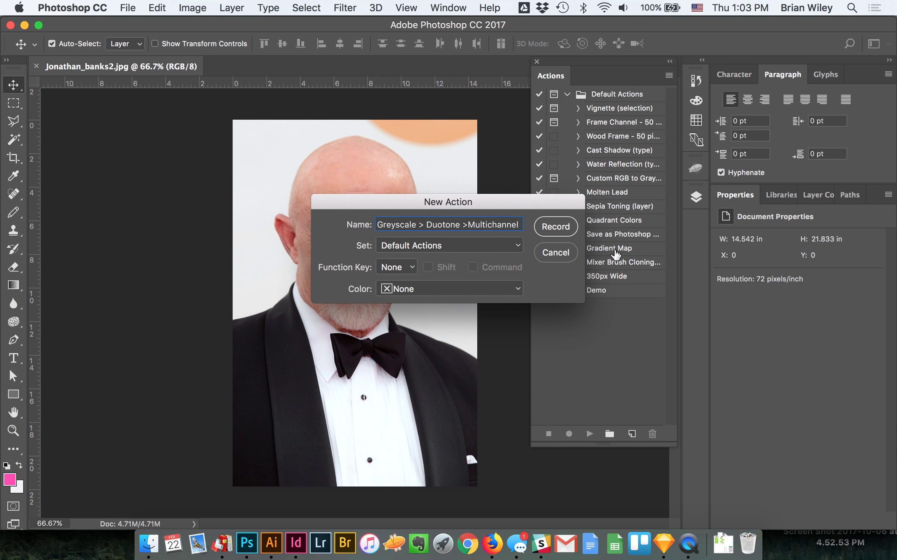
pyautogui.click(407, 269)
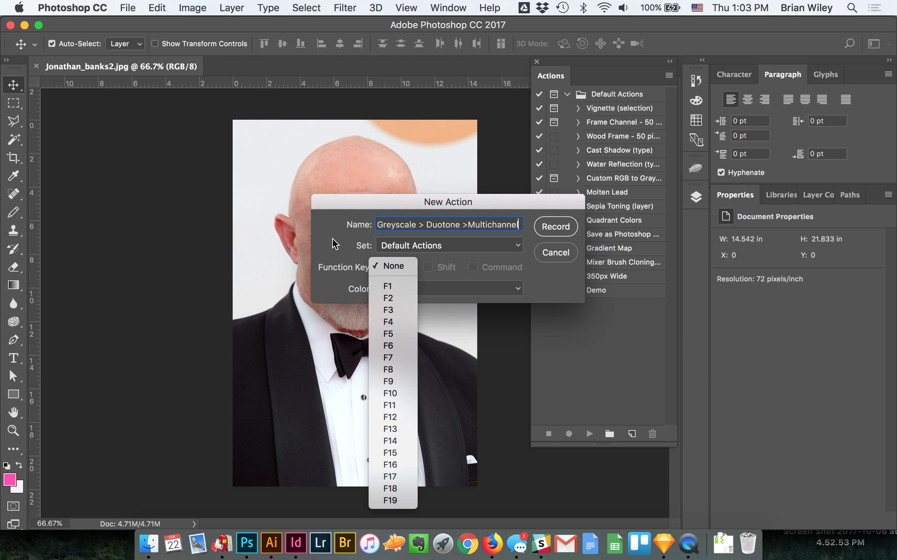
pyautogui.click(344, 237)
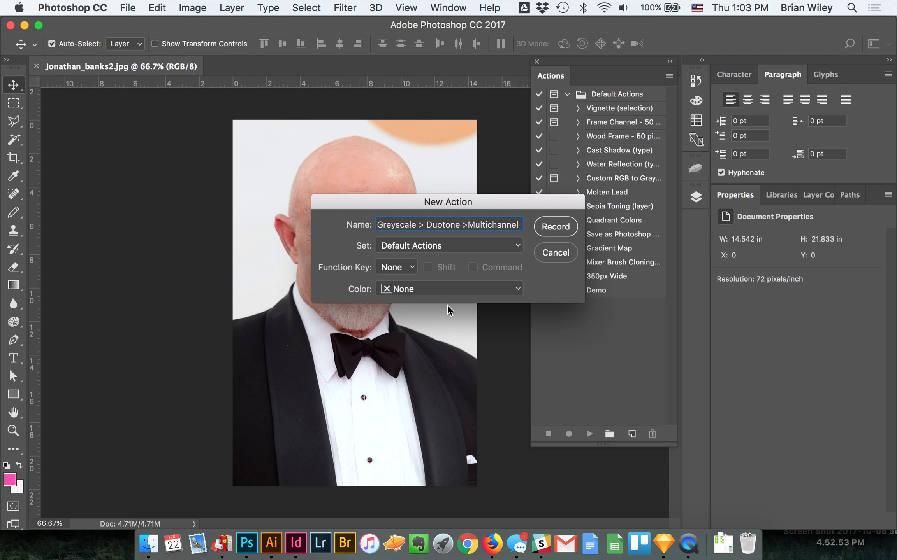
pyautogui.click(563, 229)
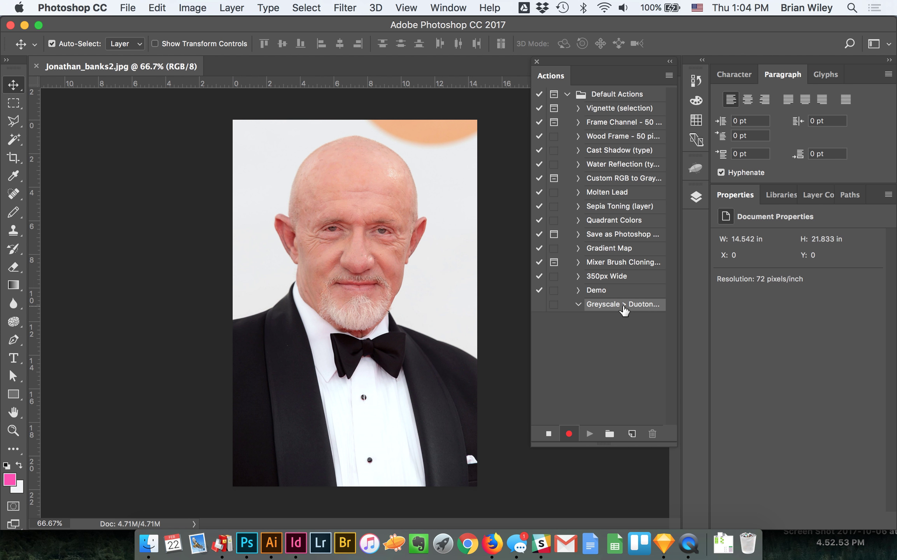
# - Convert the image to Grayscale mode, discarding its color information
pyautogui.click(186, 7)
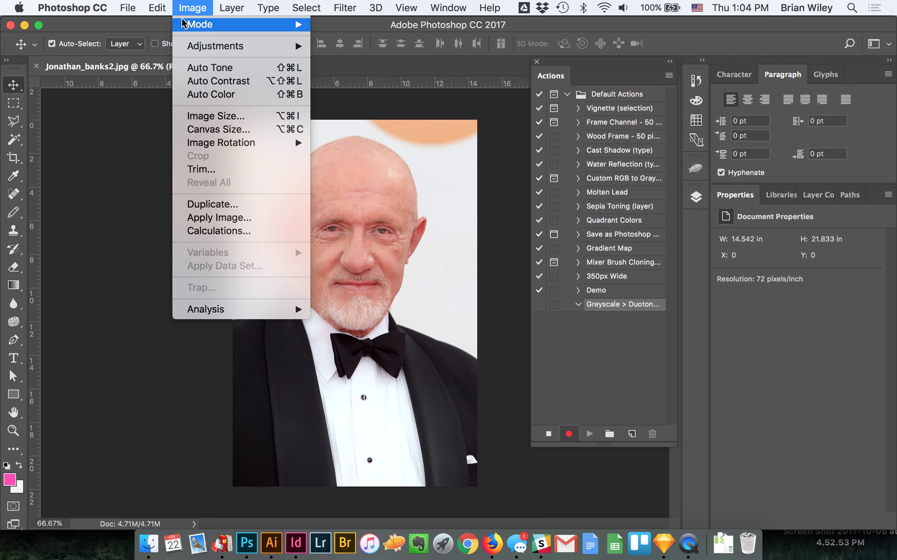
pyautogui.moveTo(183, 23)
pyautogui.click(348, 46)
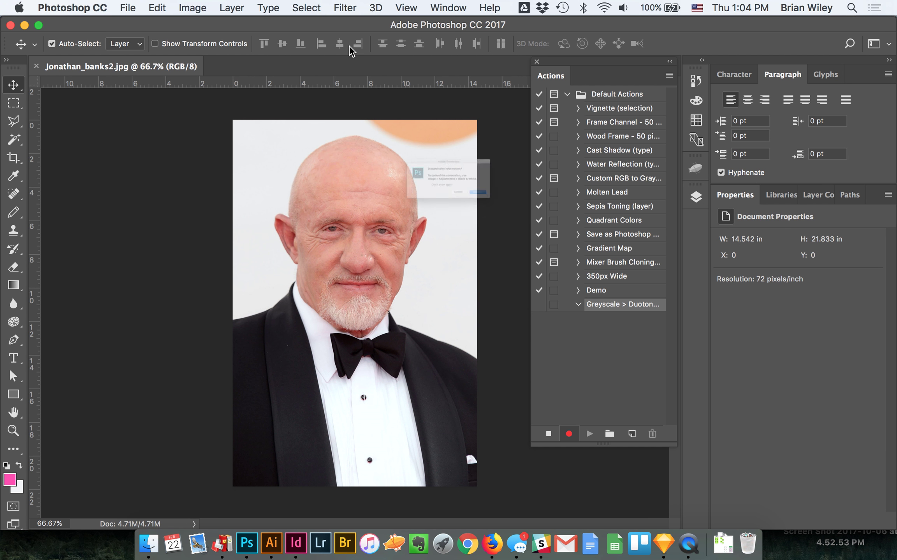
pyautogui.click(541, 225)
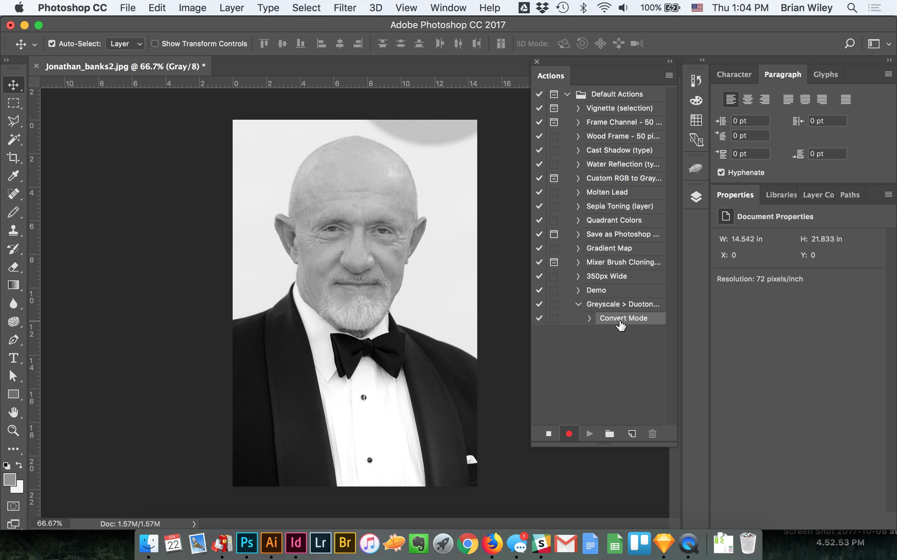
# - Convert the grayscale image to Duotone mode with TEAL as ink 1 and YELLOW as ink 2
pyautogui.click(192, 8)
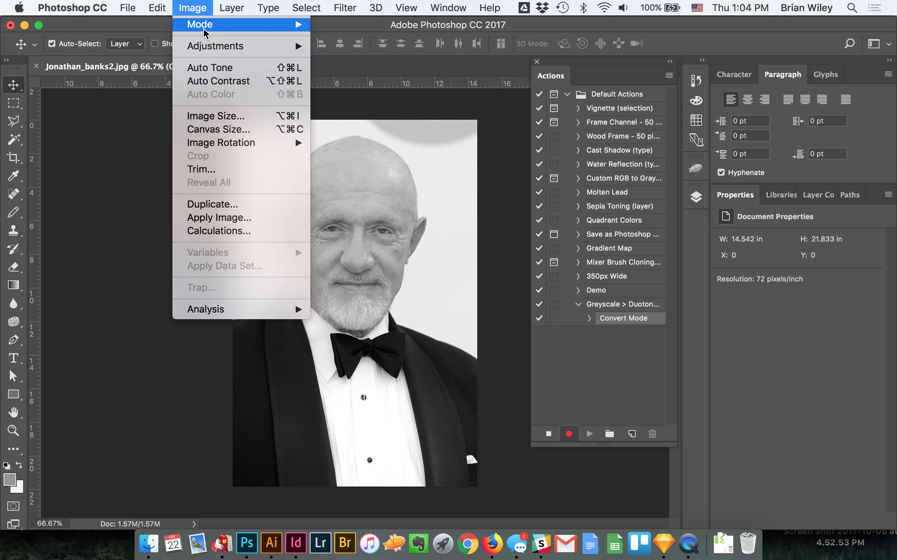
pyautogui.moveTo(201, 26)
pyautogui.click(332, 56)
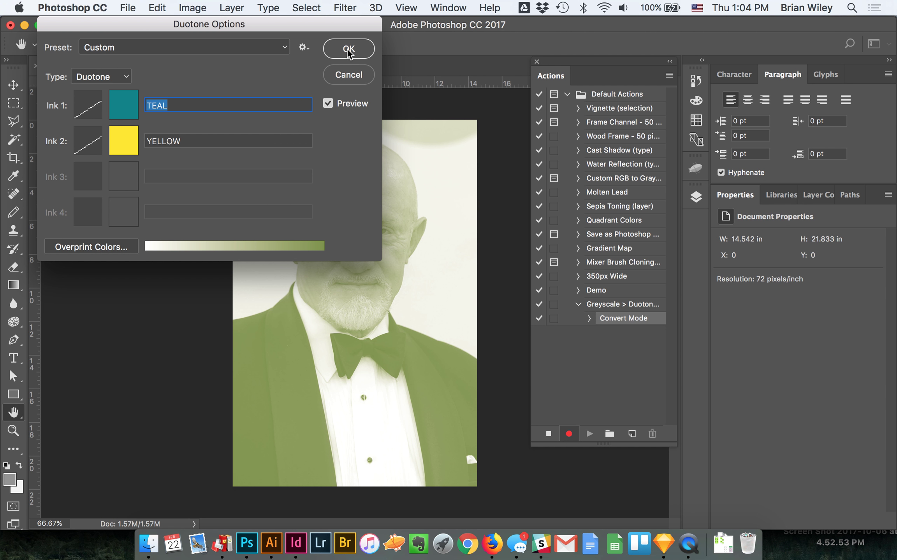
pyautogui.click(348, 49)
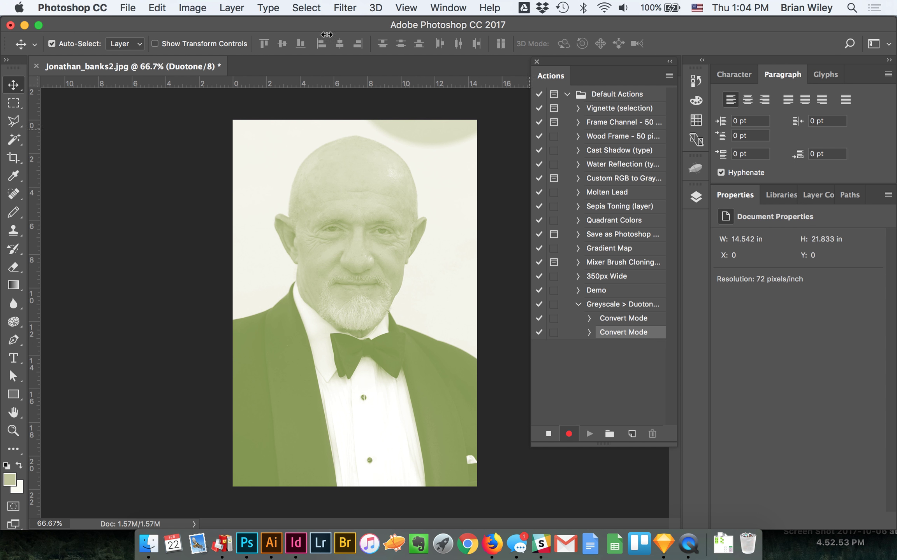
# - Convert the duotone image to Multichannel mode
pyautogui.click(206, 7)
pyautogui.moveTo(220, 33)
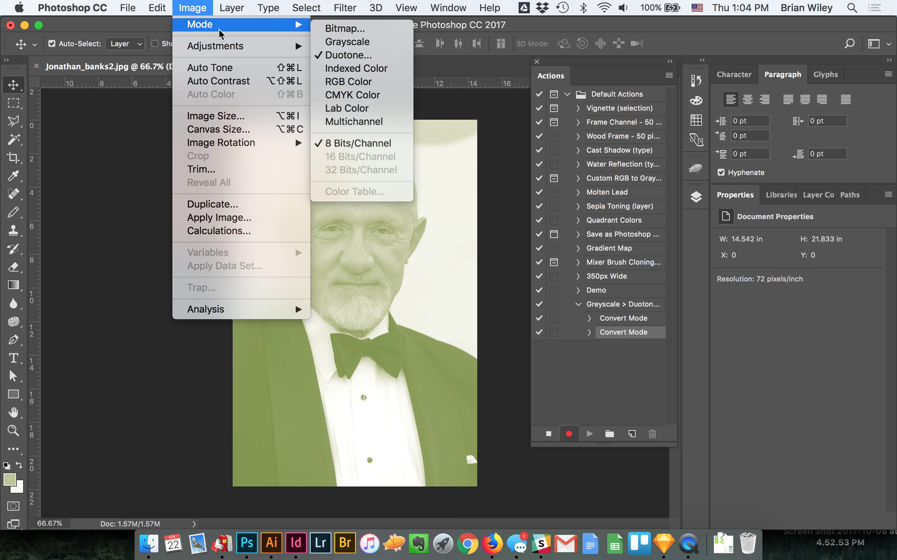
pyautogui.click(371, 122)
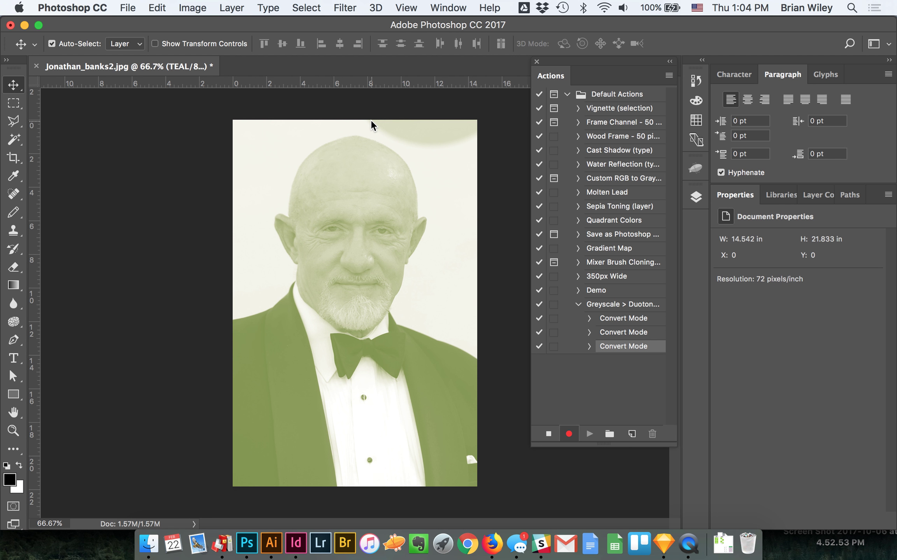
# - Save the image as Jonathan_banks2.eps in Photoshop DCS 2.0 format in Source Images, using Single File DCS, No Composite and ASCII85 encoding
pyautogui.click(130, 7)
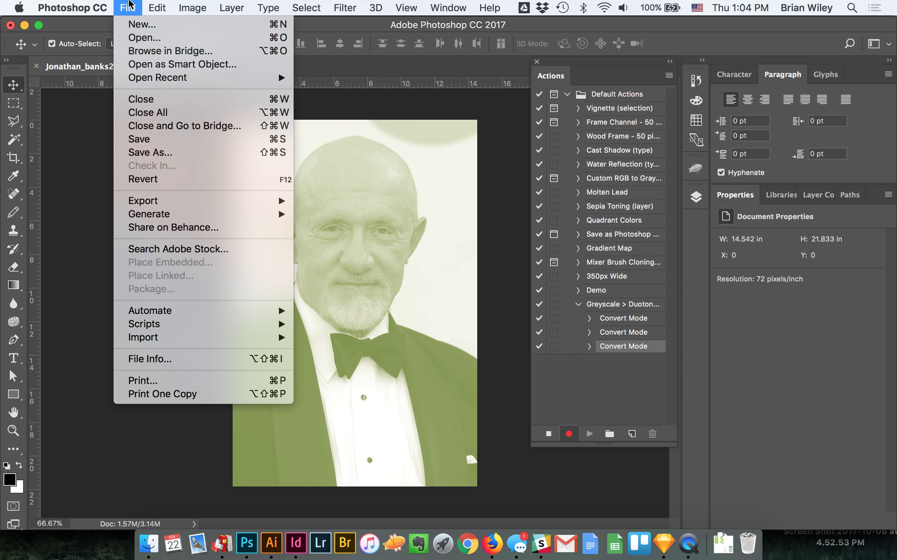
pyautogui.click(135, 153)
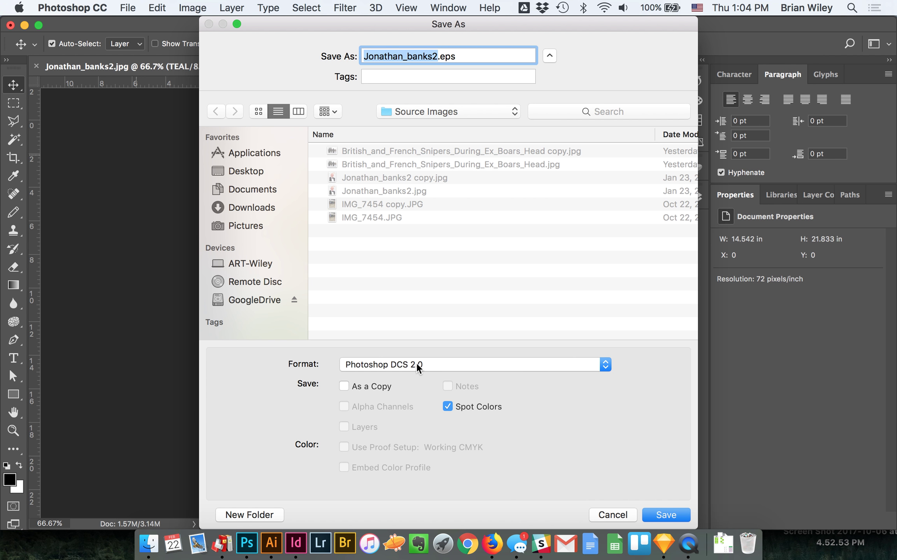
pyautogui.click(658, 515)
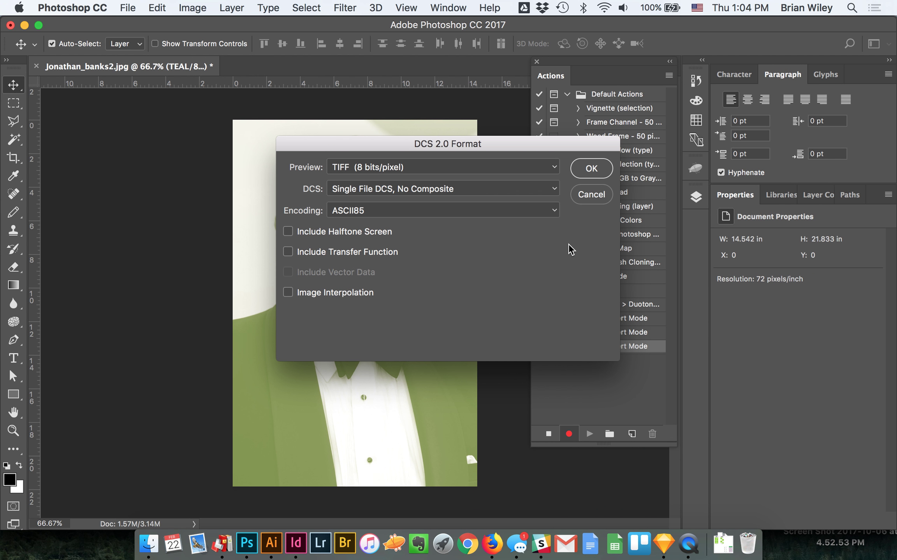
pyautogui.click(590, 169)
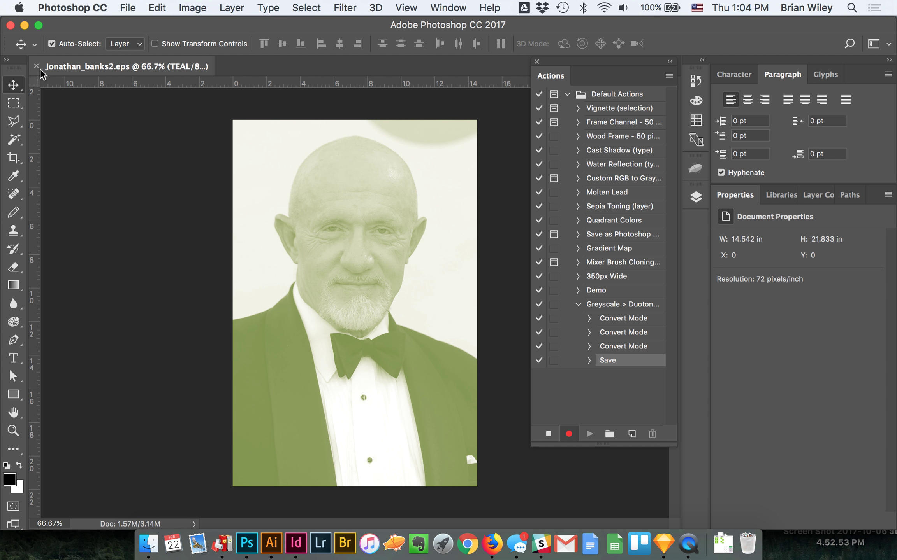
# - Close the saved EPS document while the action is still recording
pyautogui.click(190, 5)
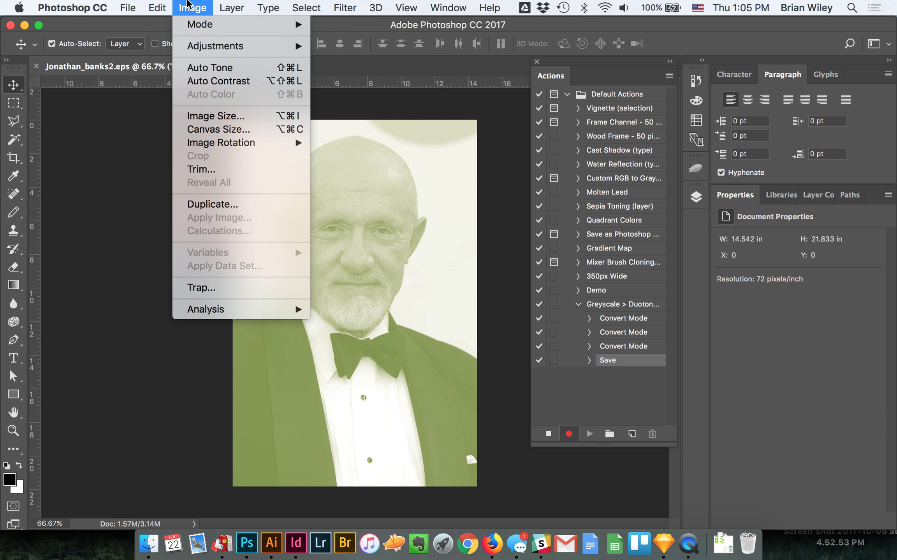
pyautogui.moveTo(132, 7)
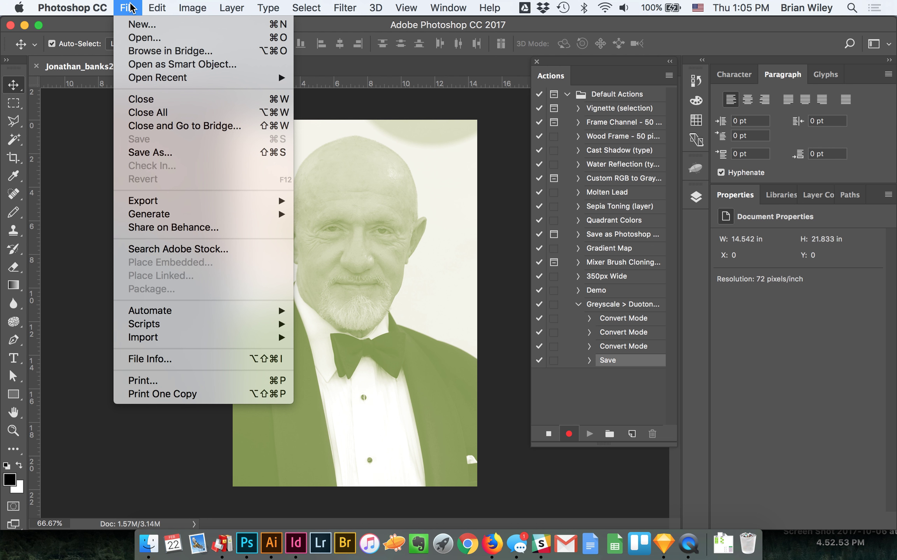
pyautogui.click(146, 99)
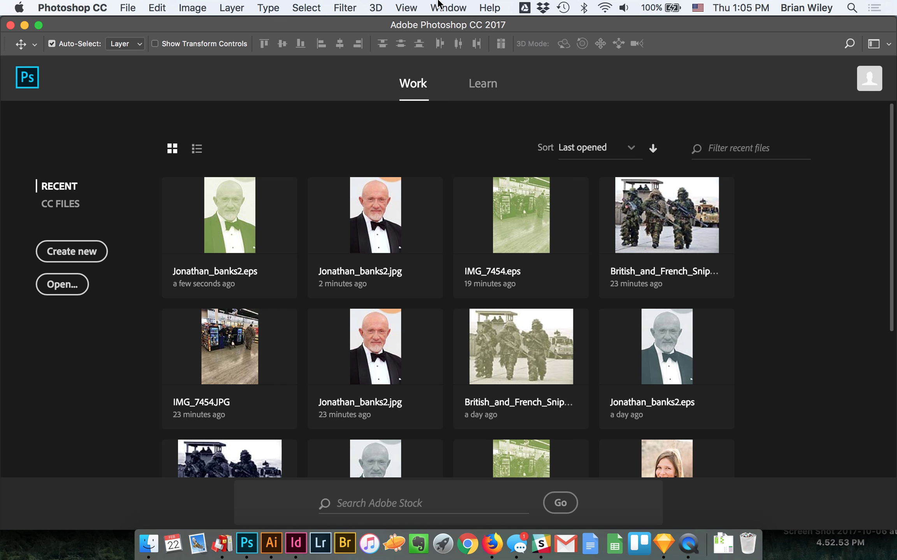
# - Show the Actions panel again, enlarge it to reveal all recorded commands, and stop recording the action
pyautogui.click(448, 7)
pyautogui.click(462, 109)
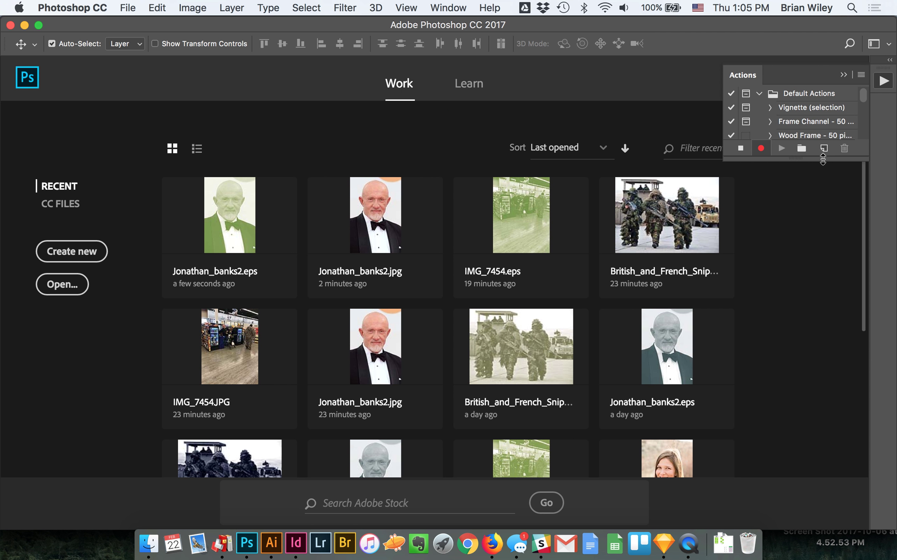
pyautogui.moveTo(820, 158); pyautogui.dragTo(833, 445)
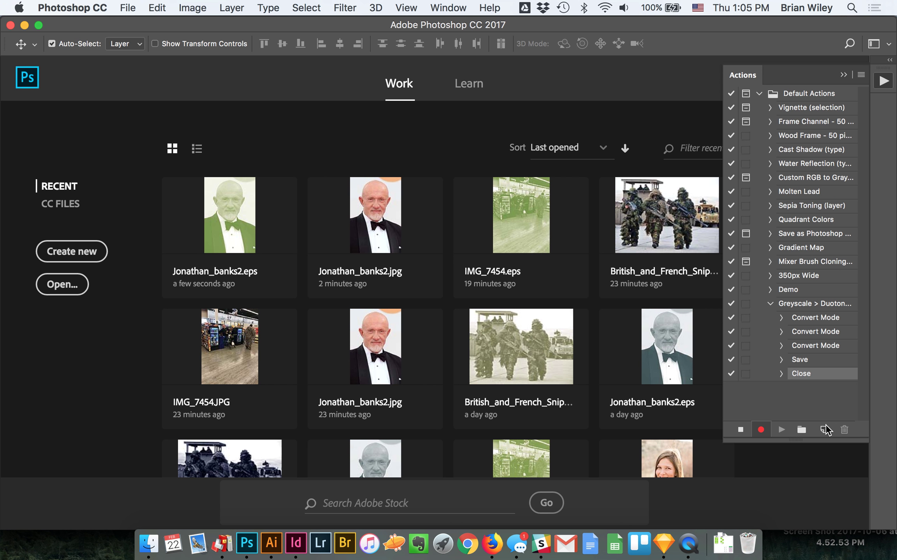
pyautogui.click(741, 430)
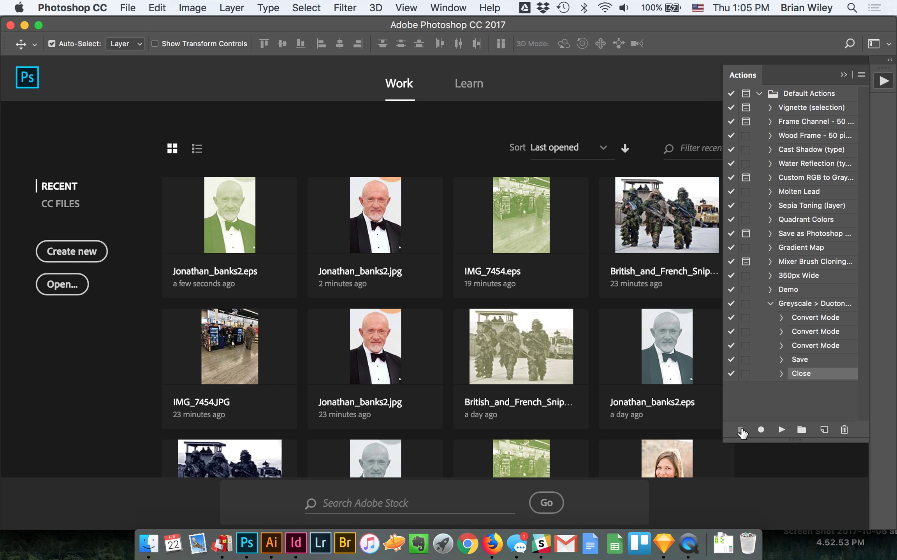
# - Open Jonathan_banks2.jpg from the Source Images folder in Finder with Photoshop
pyautogui.click(148, 547)
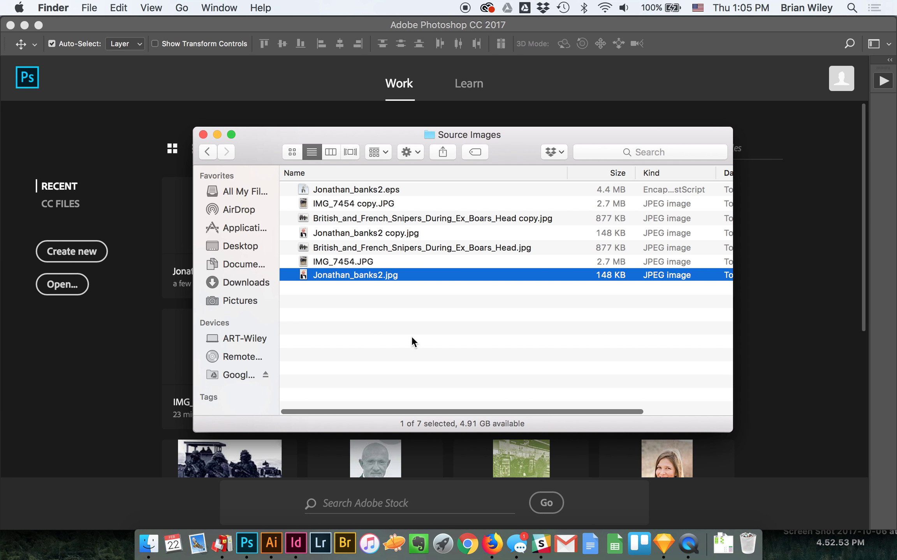
pyautogui.click(358, 276)
pyautogui.moveTo(358, 276); pyautogui.dragTo(248, 544)
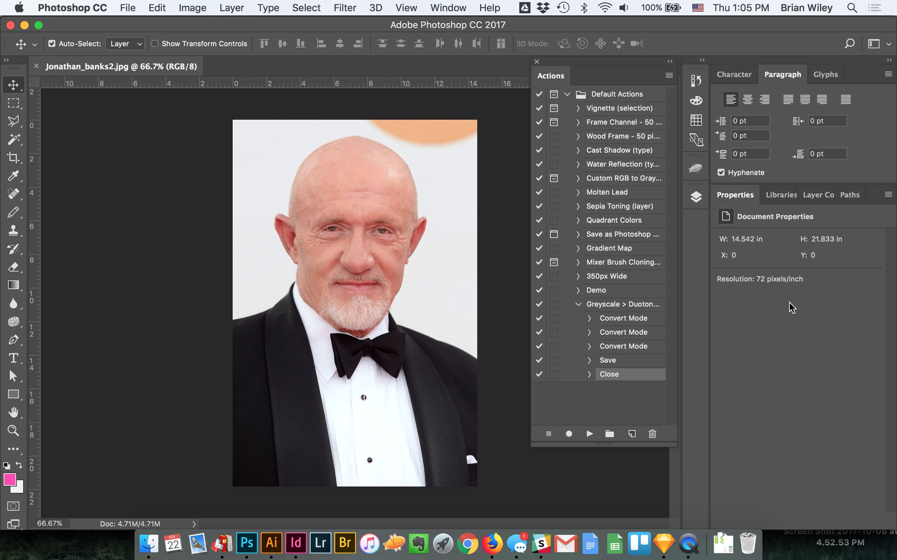
# - Collapse and run the "Greyscale > Duotone >Multichannel" action on the open image, and check the Source Images folder in Finder
pyautogui.click(595, 308)
pyautogui.click(578, 305)
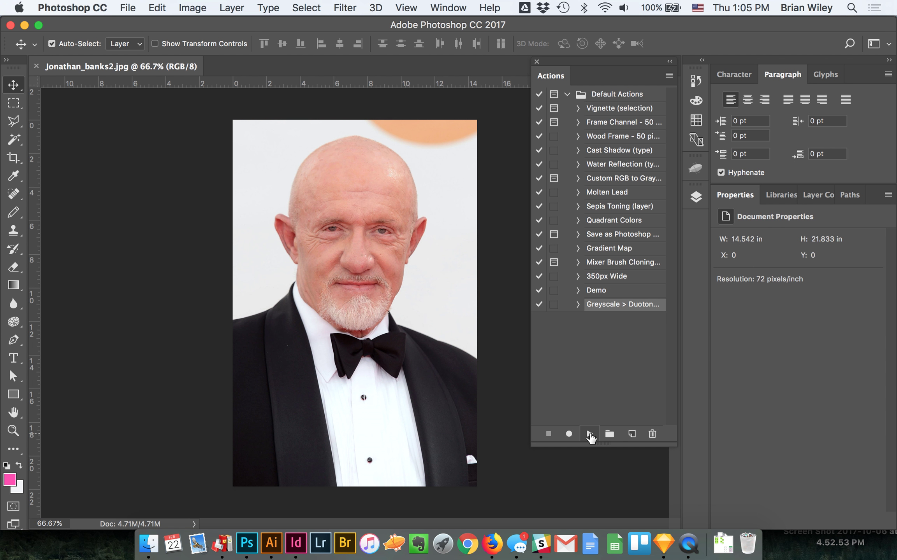
pyautogui.click(589, 433)
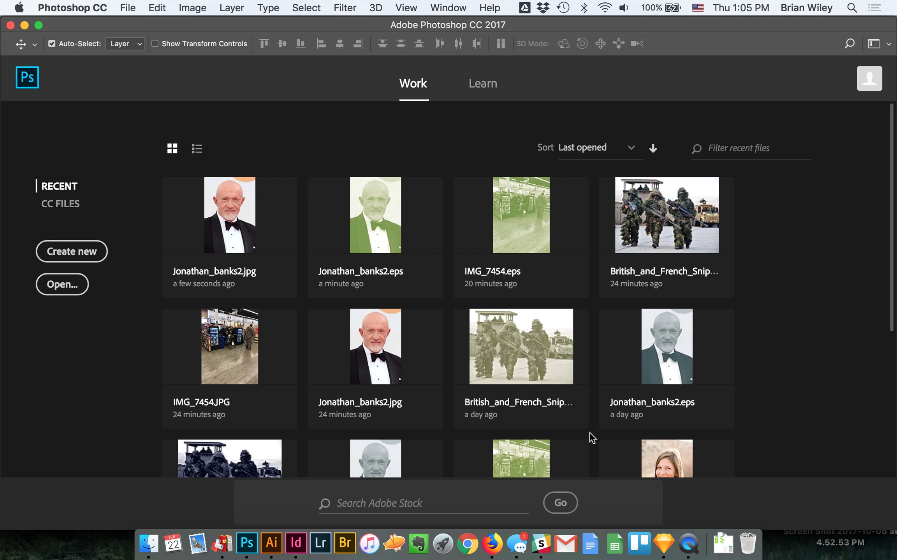
pyautogui.press('super+Tab')
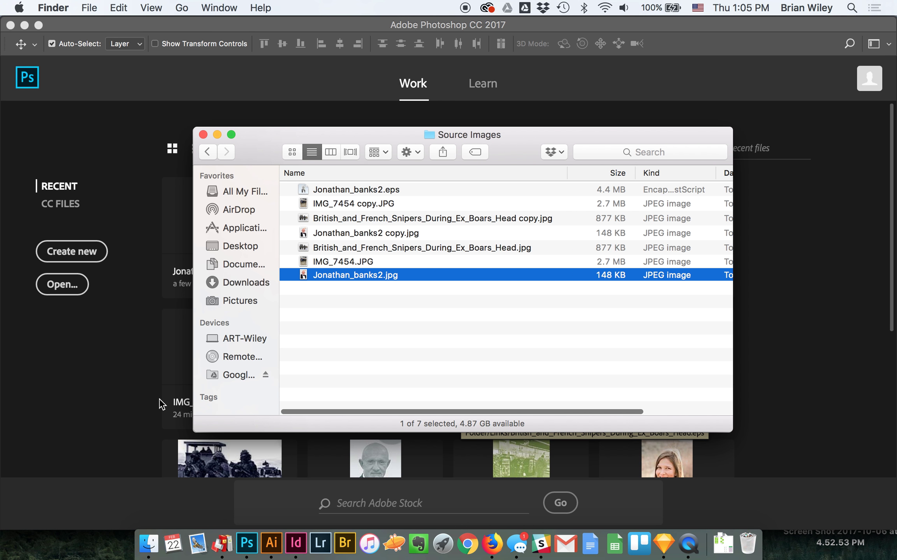
pyautogui.click(134, 398)
# - Switch to Photoshop, start a Batch automation and choose the Source Images folder as its source
pyautogui.click(128, 8)
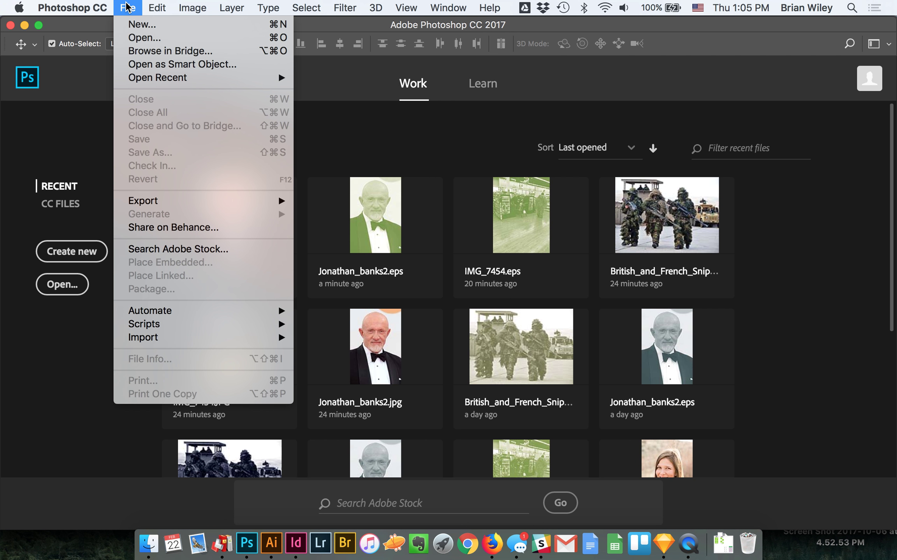
pyautogui.moveTo(227, 311)
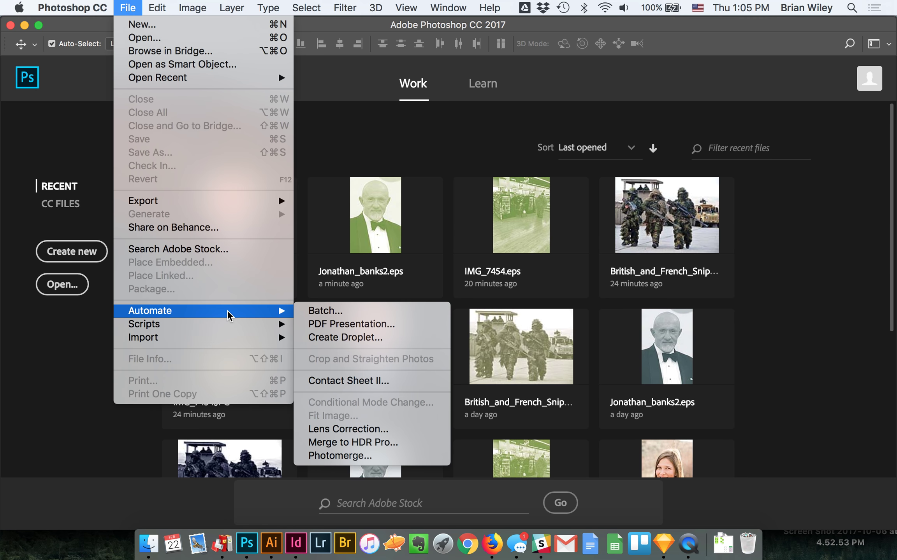
pyautogui.click(330, 312)
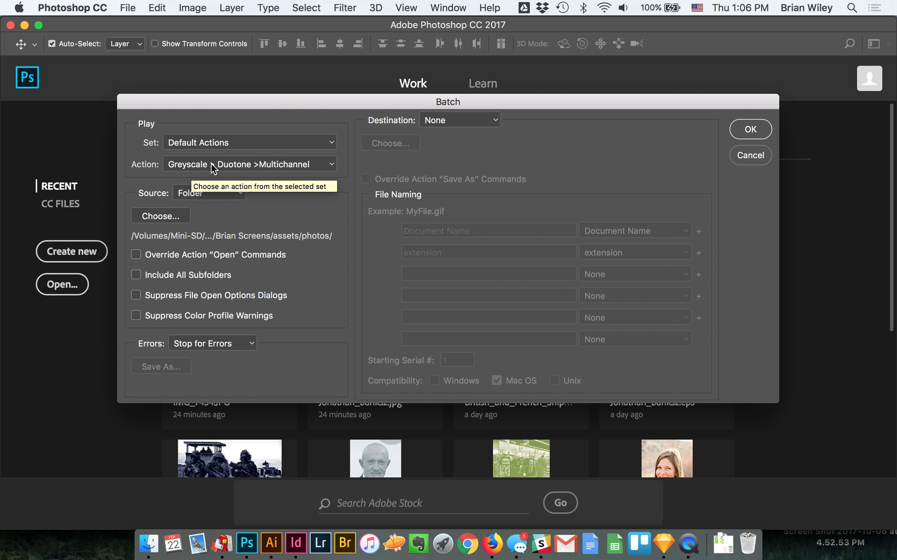
pyautogui.click(168, 219)
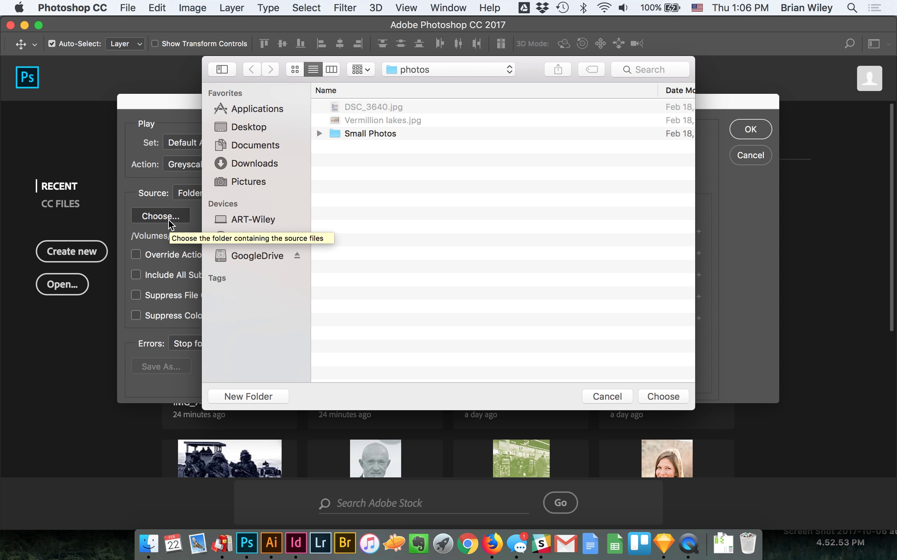
pyautogui.click(410, 69)
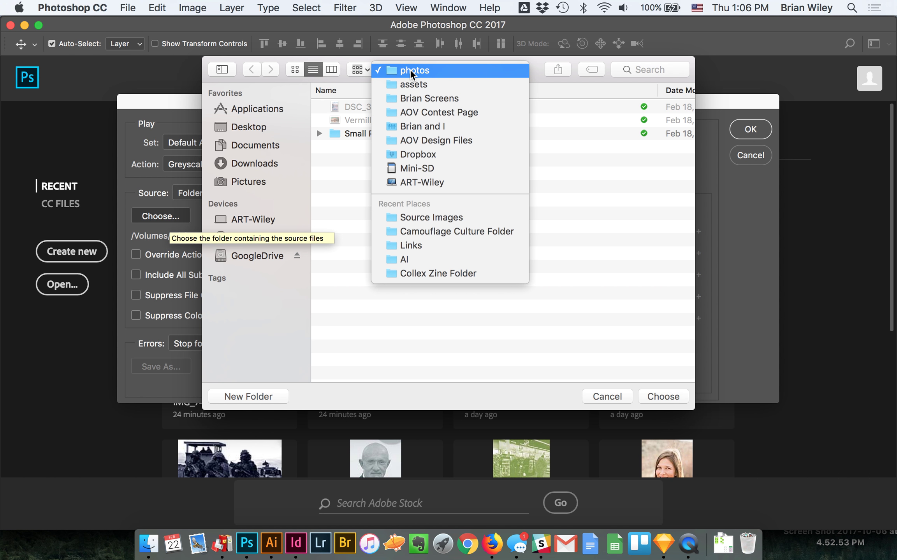
pyautogui.click(416, 217)
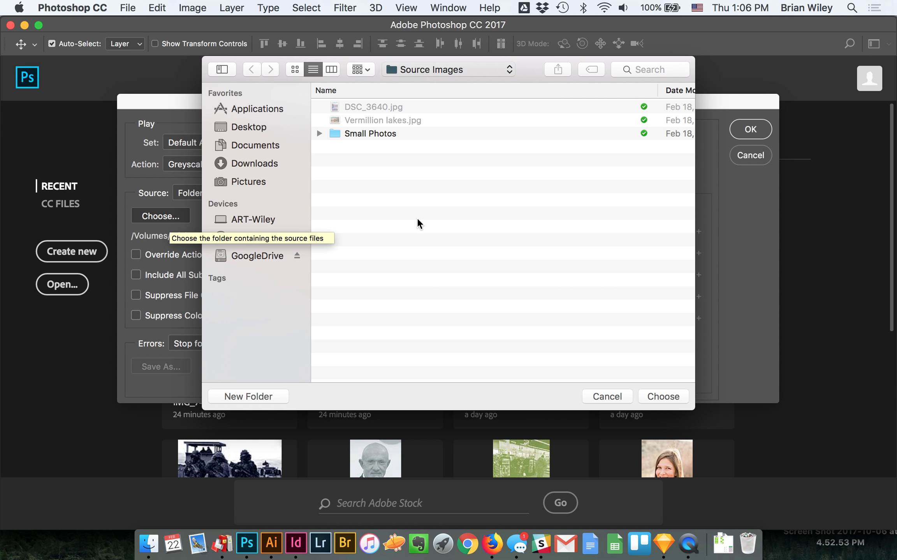
pyautogui.click(665, 405)
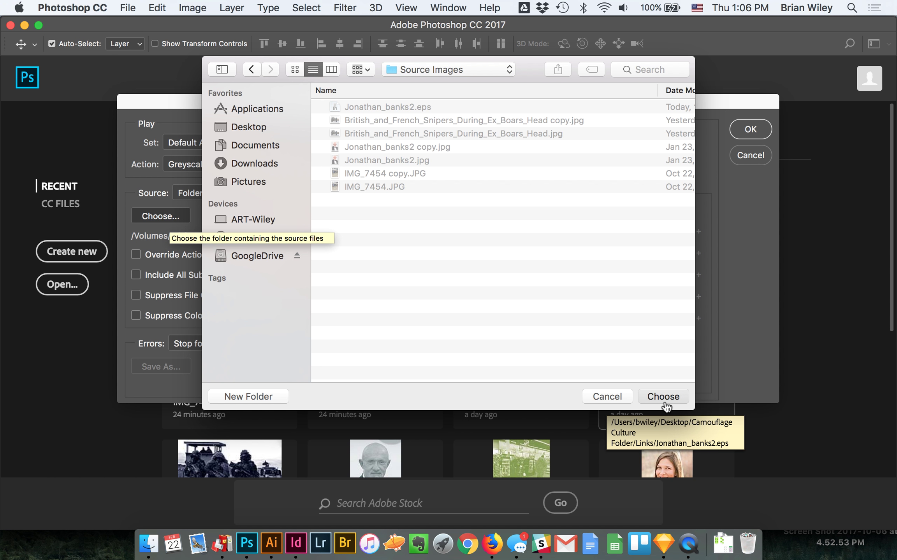
pyautogui.click(663, 401)
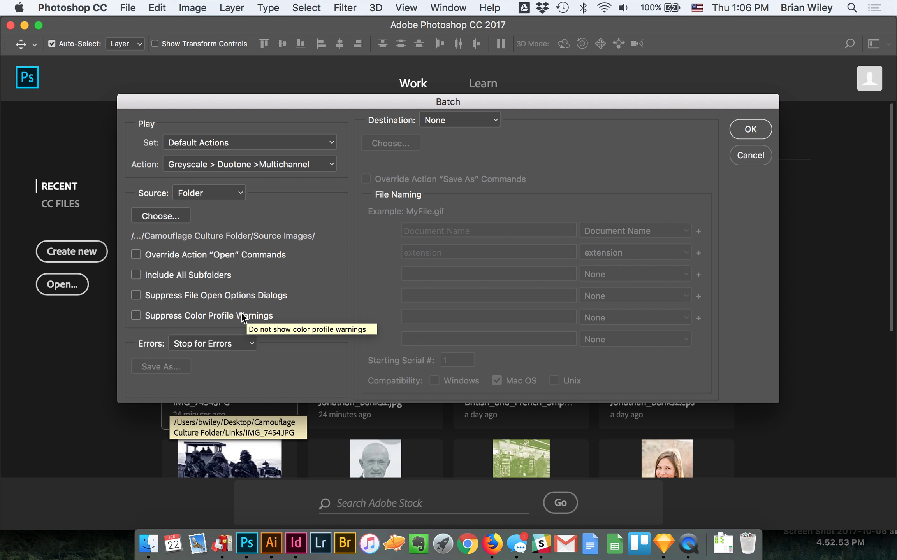
pyautogui.click(252, 344)
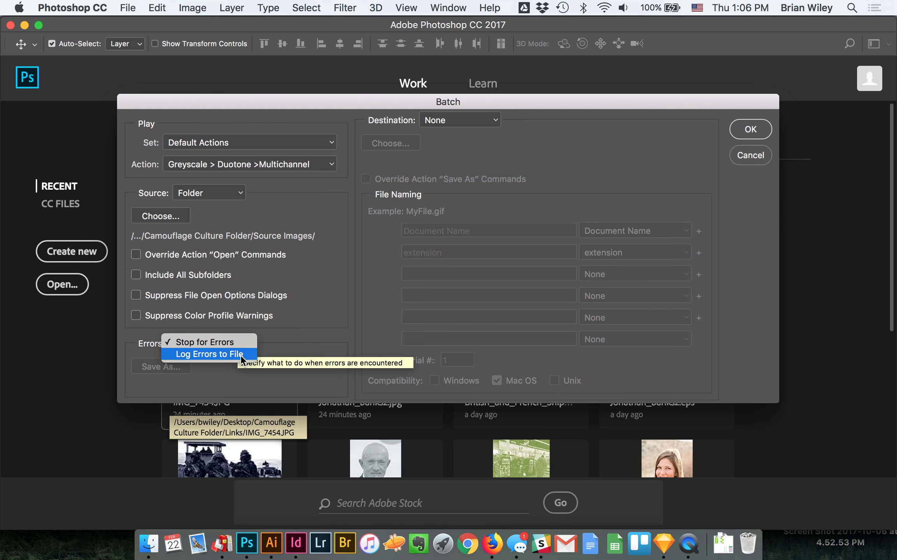
pyautogui.click(315, 334)
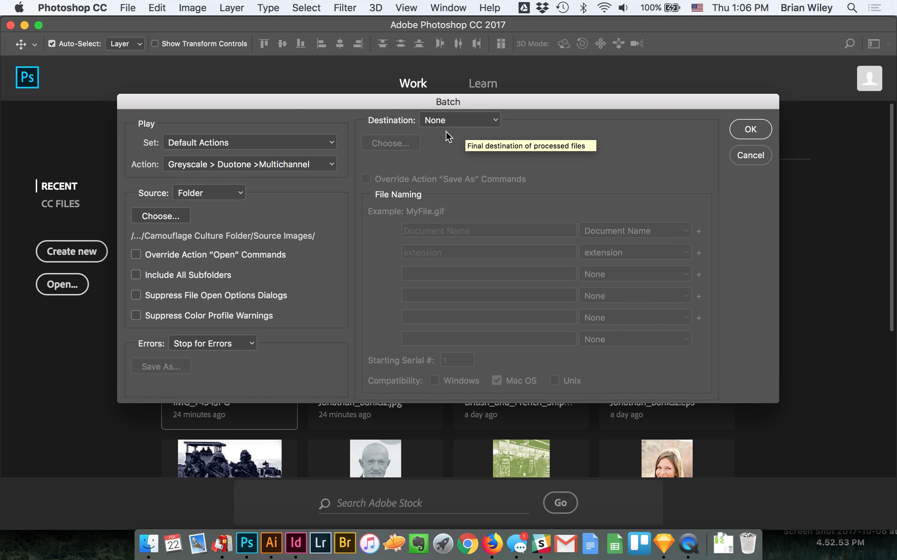
pyautogui.click(454, 117)
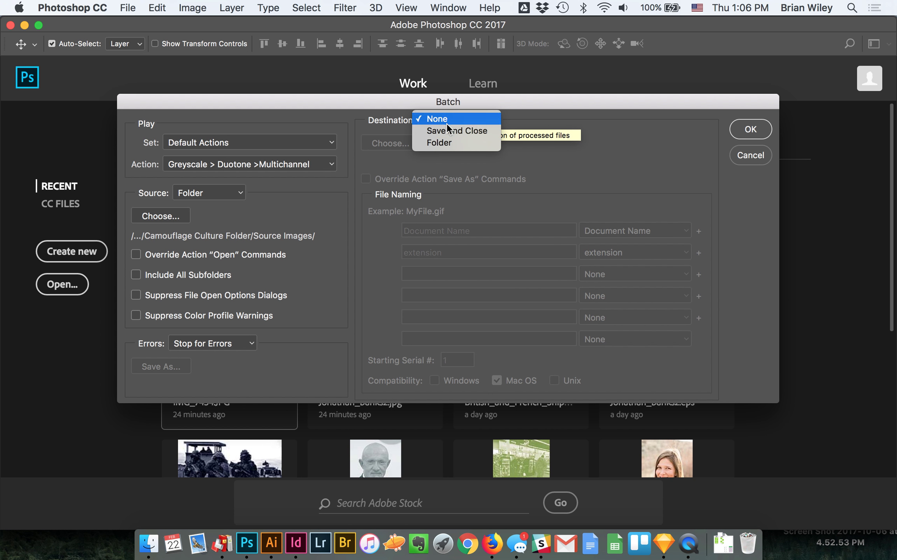
pyautogui.click(432, 143)
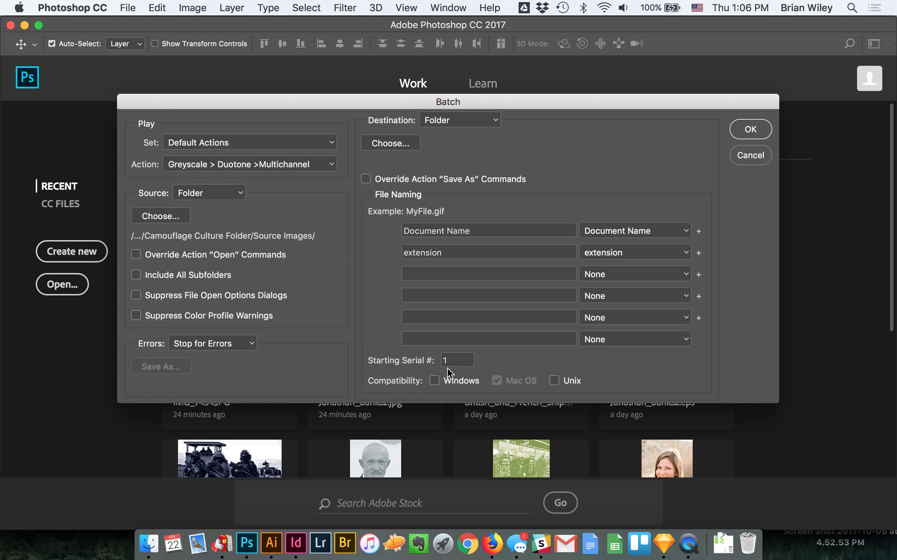
pyautogui.click(453, 115)
pyautogui.click(447, 95)
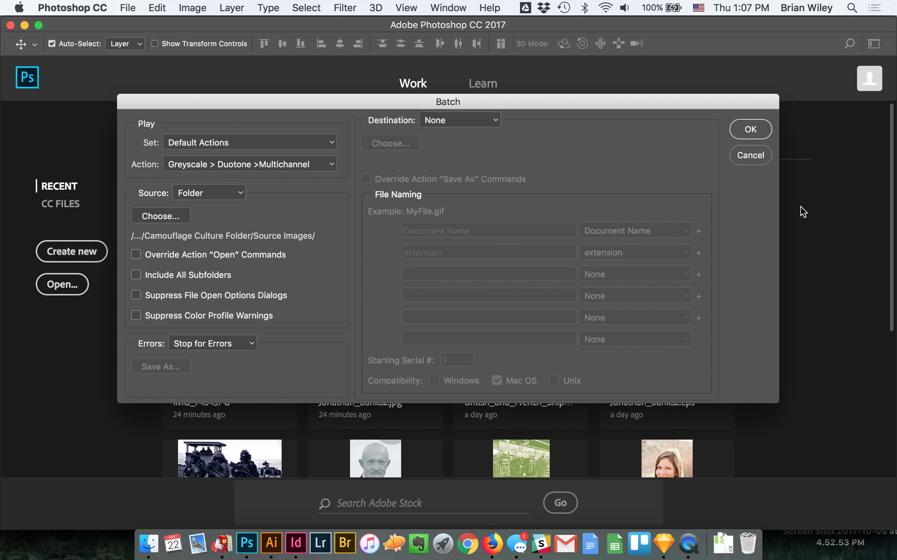
# - Run the batch on the Source Images folder and switch to Finder
pyautogui.click(750, 131)
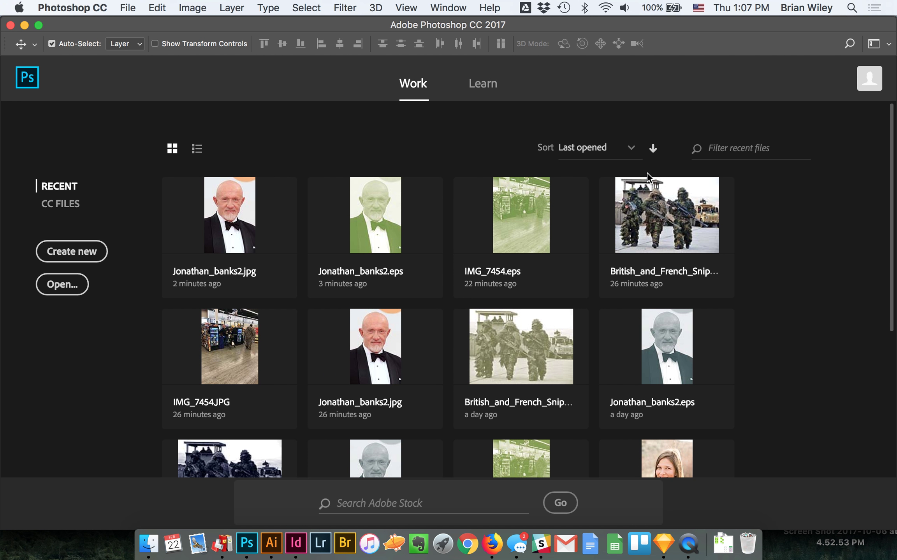
pyautogui.press('super+Tab')
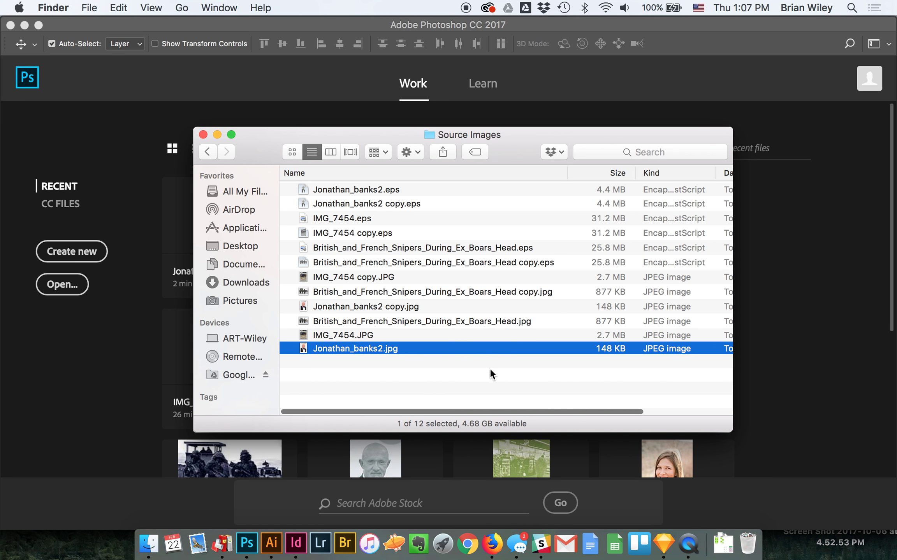
# - Reverse the date sort order of the Source Images folder and highlight all the EPS files, then clear the selection
pyautogui.click(727, 173)
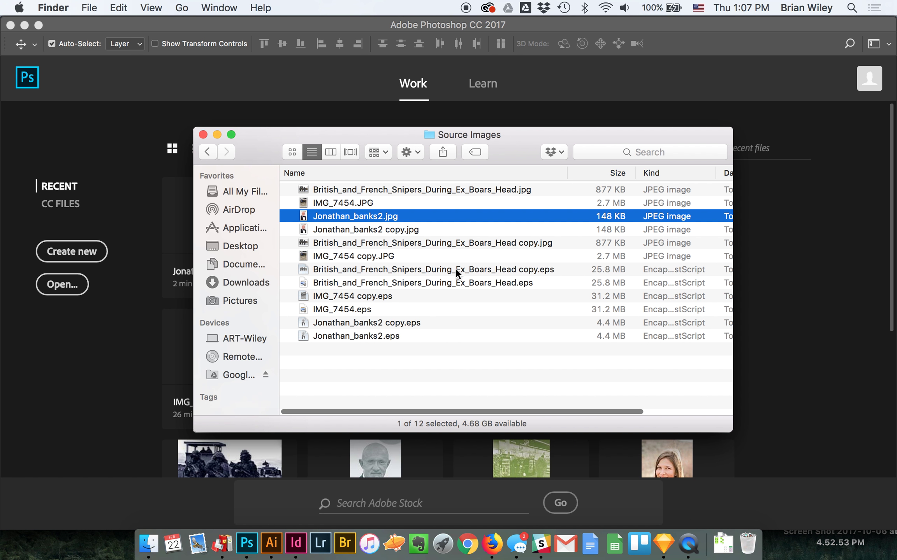
pyautogui.click(374, 270)
pyautogui.keyDown('shift'); pyautogui.click(364, 337); pyautogui.keyUp('shift')
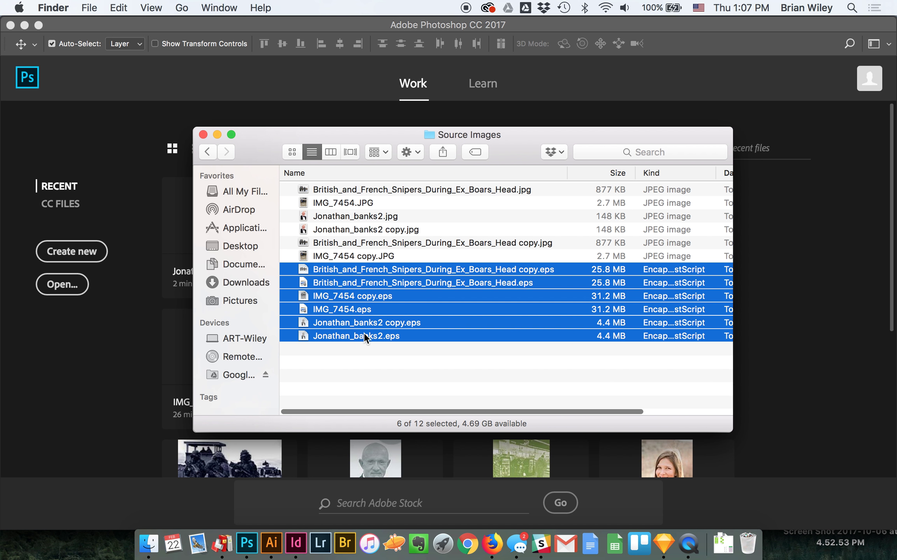
pyautogui.click(383, 363)
# - Preview the two British_and_French_Snipers_During_Ex_Boars_Head EPS files and IMG_7454 copy.eps with Quick Look
pyautogui.click(379, 269)
pyautogui.press('space')
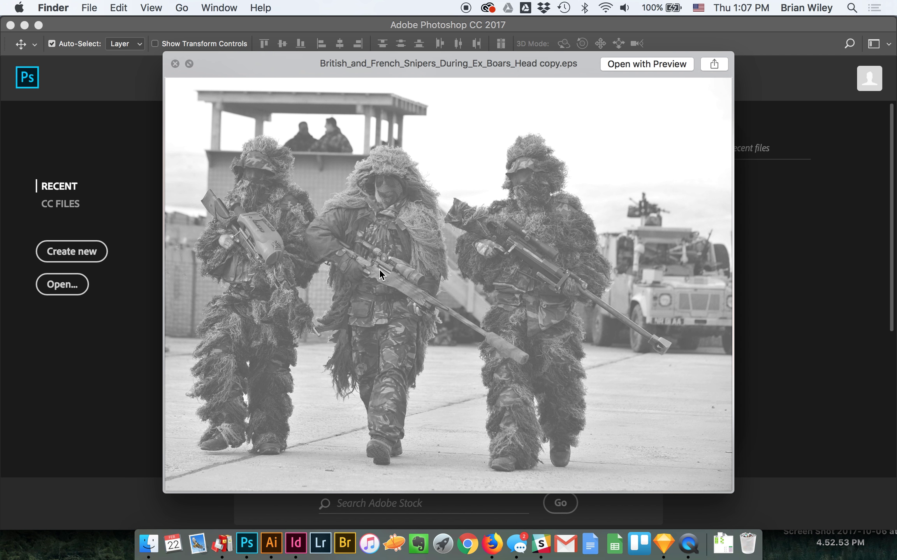
pyautogui.press('Up')
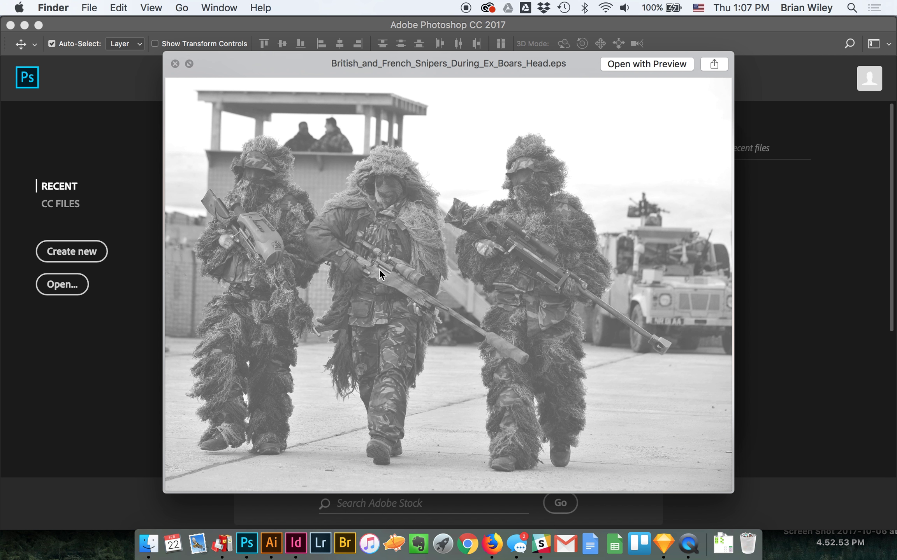
pyautogui.press('Up')
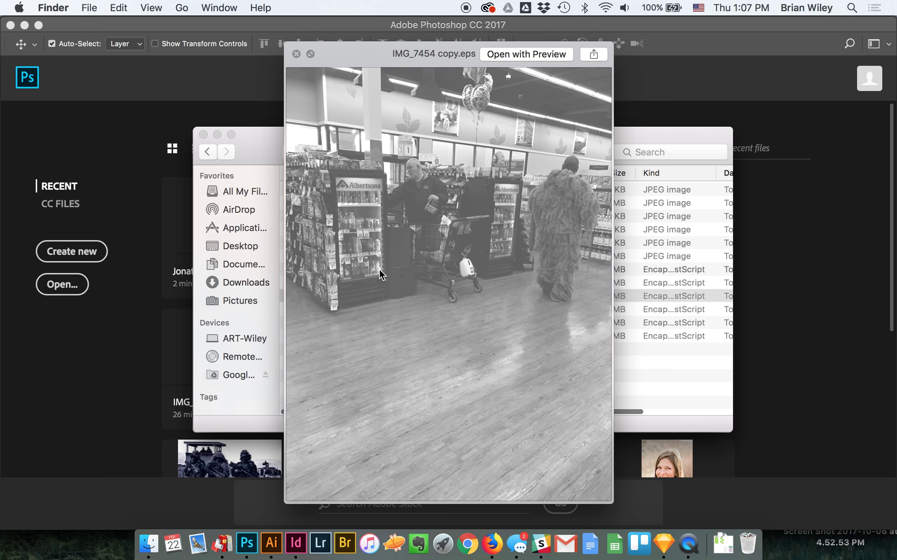
pyautogui.press('space')
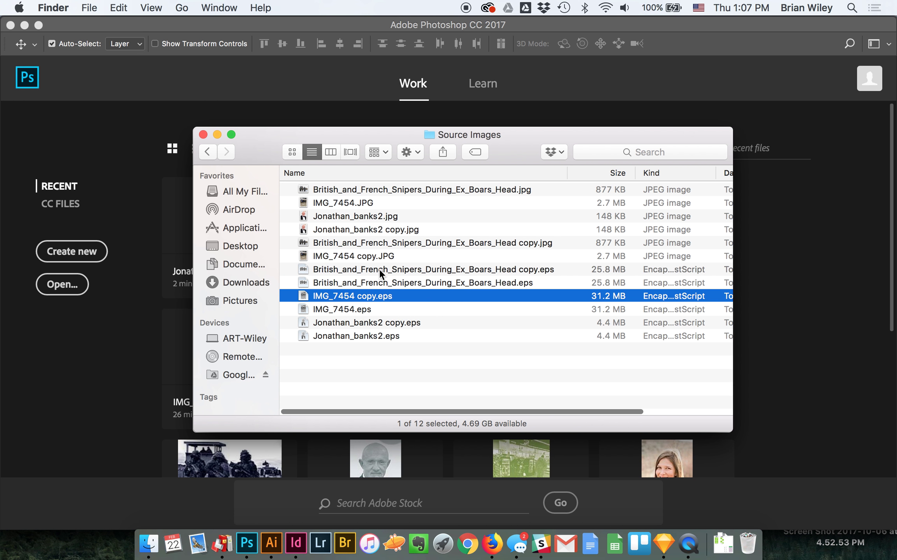